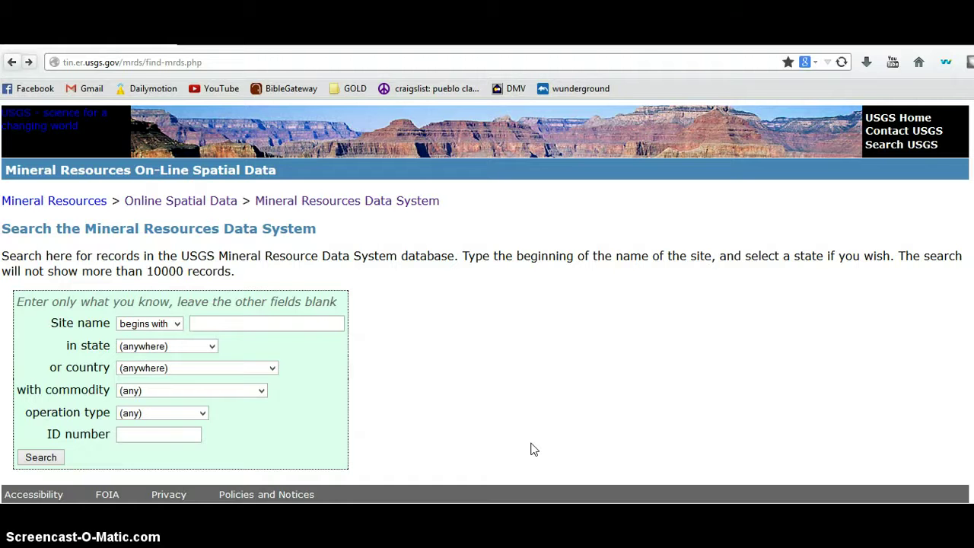
- Set the 'in state' filter to Colorado
click(227, 324)
click(227, 323)
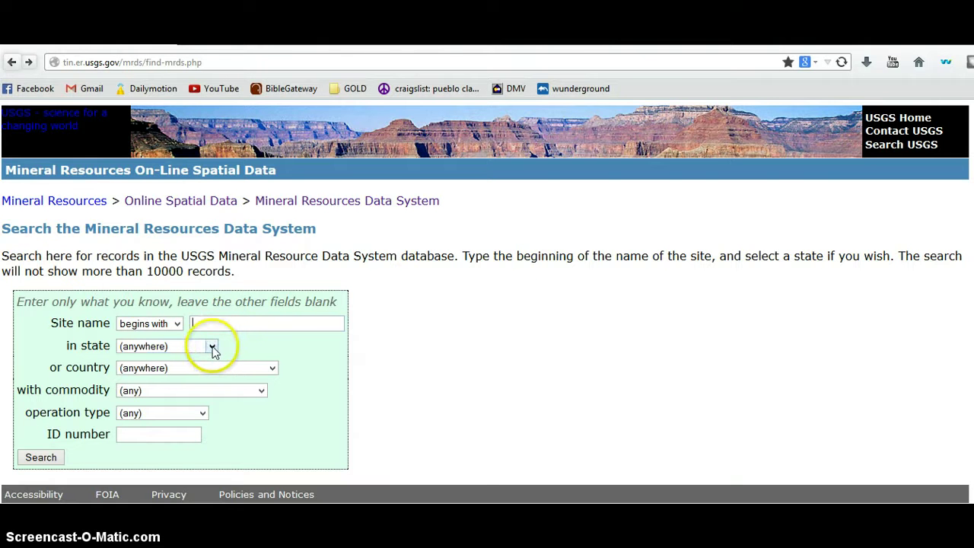
click(213, 348)
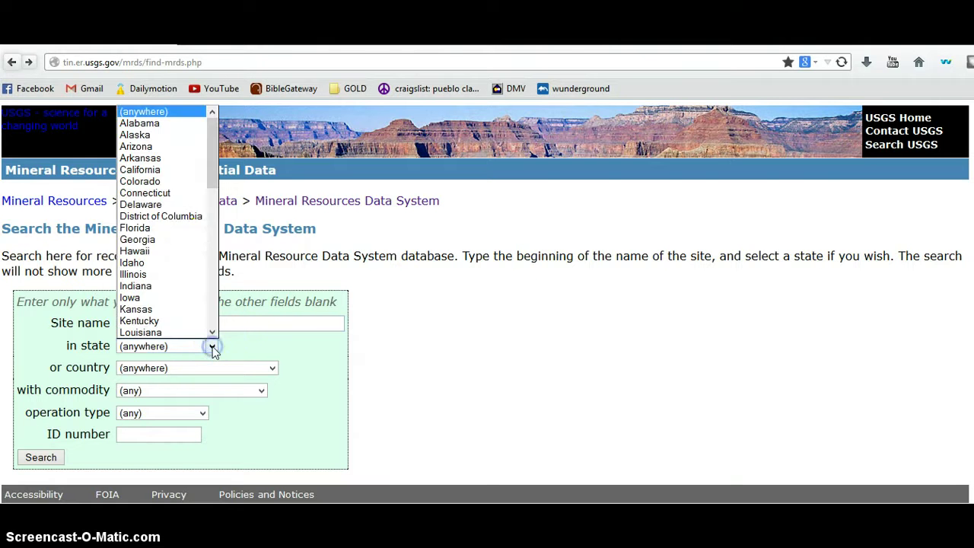
click(182, 184)
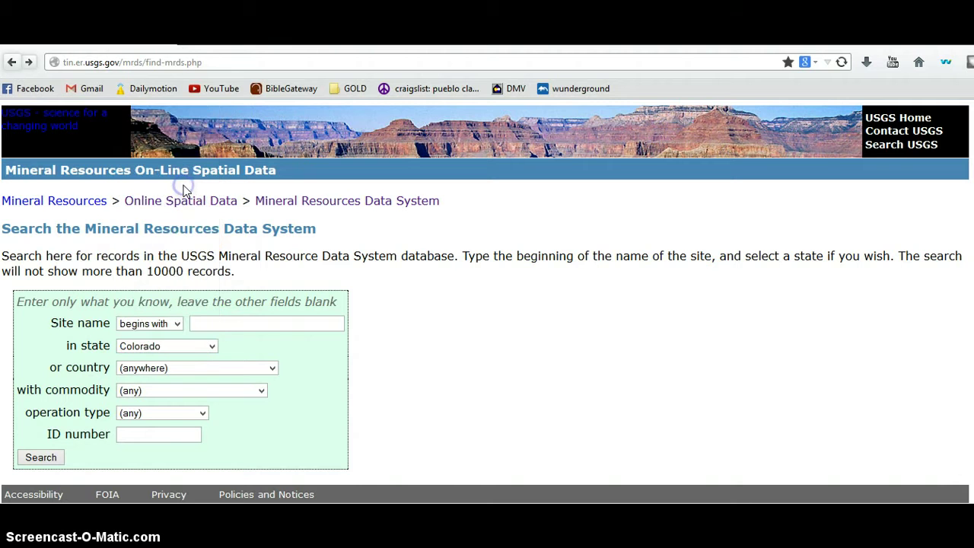
- Choose Gold as the commodity and leave operation type at (any)
click(260, 392)
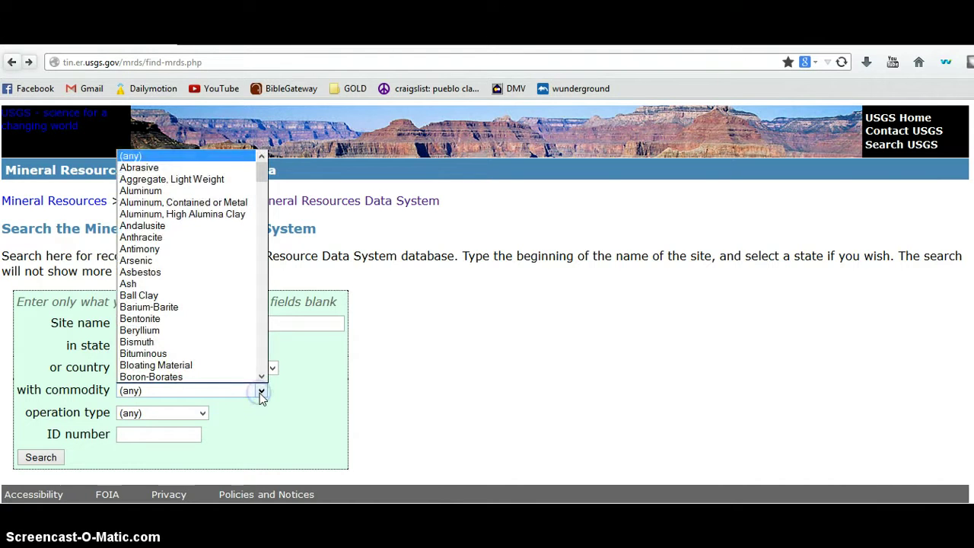
drag(261, 168, 263, 220)
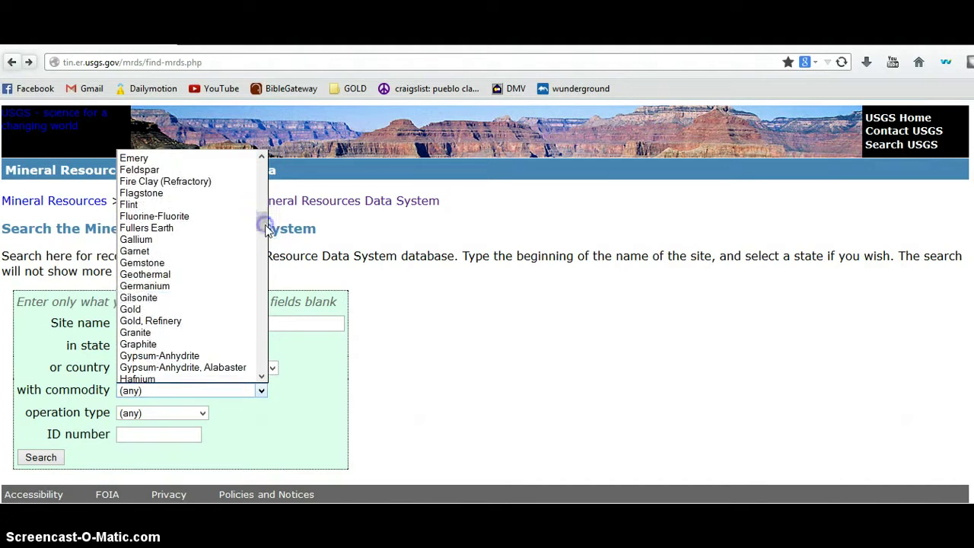
click(213, 311)
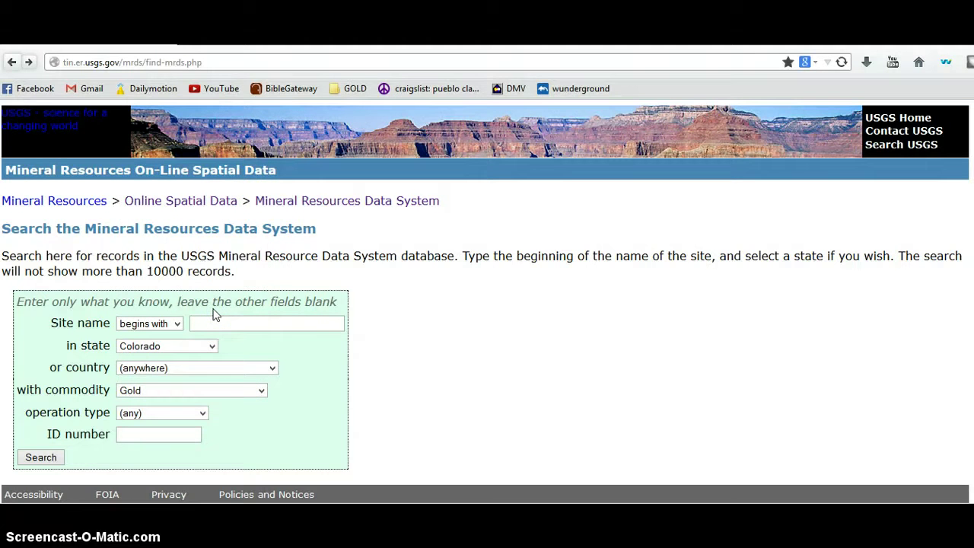
click(203, 413)
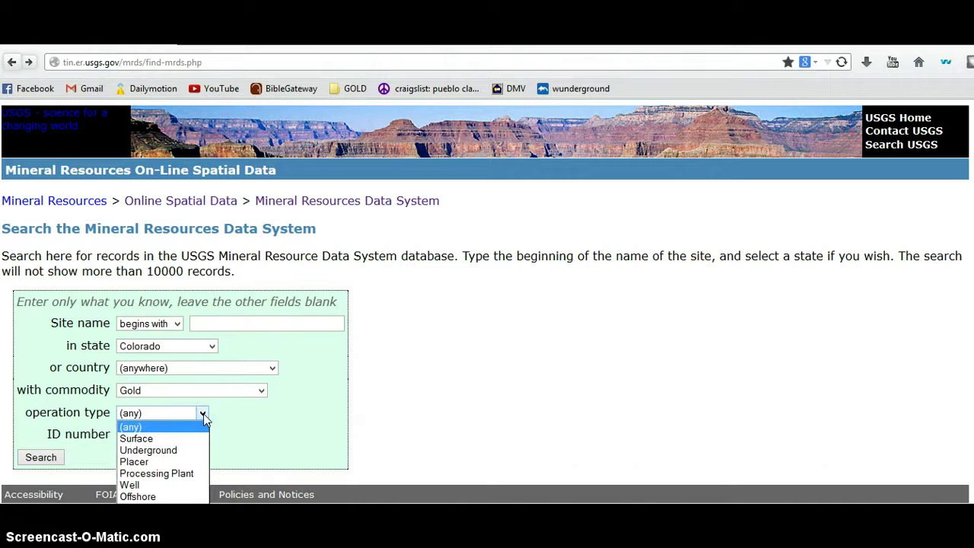
click(239, 418)
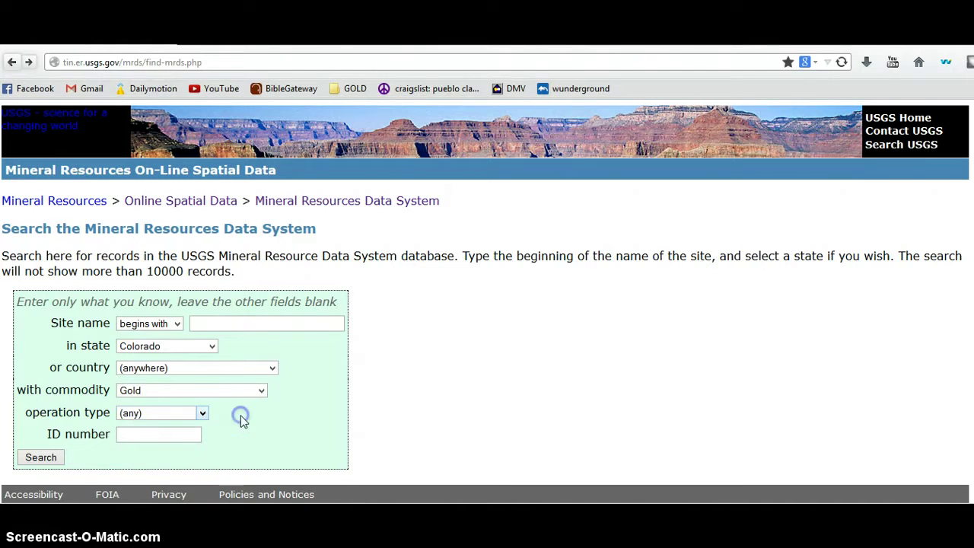
click(124, 438)
click(78, 424)
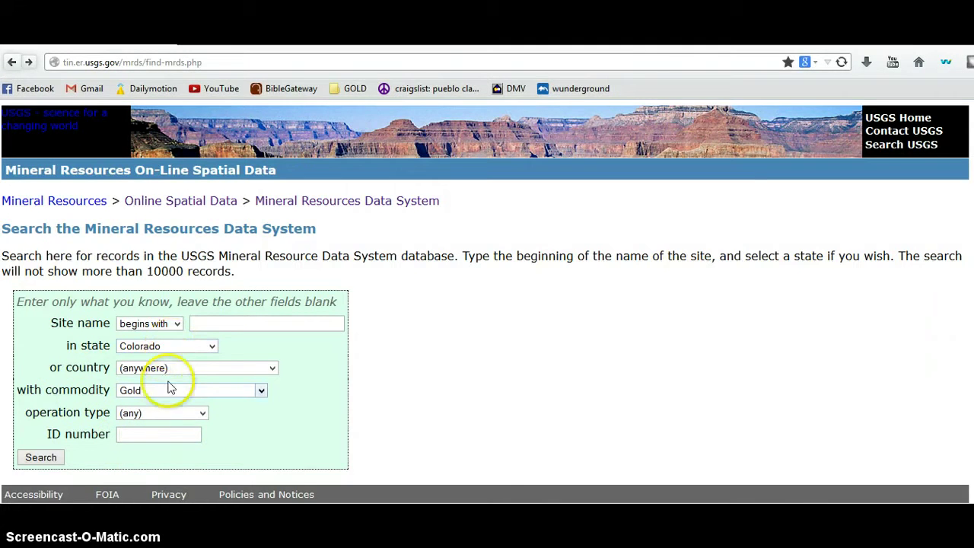
- Run the Colorado gold search and scroll down to its 6204 results
click(42, 460)
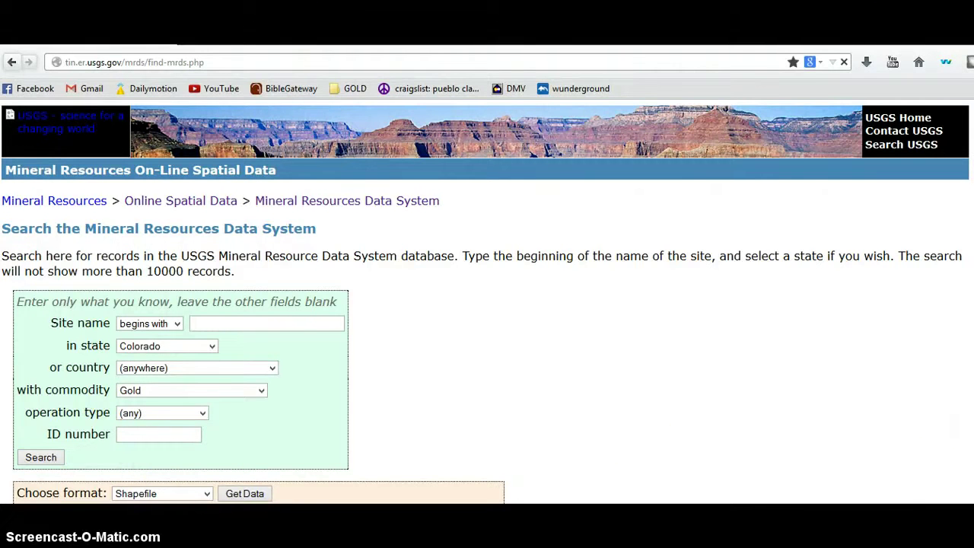
scroll(486, 301, down, 1)
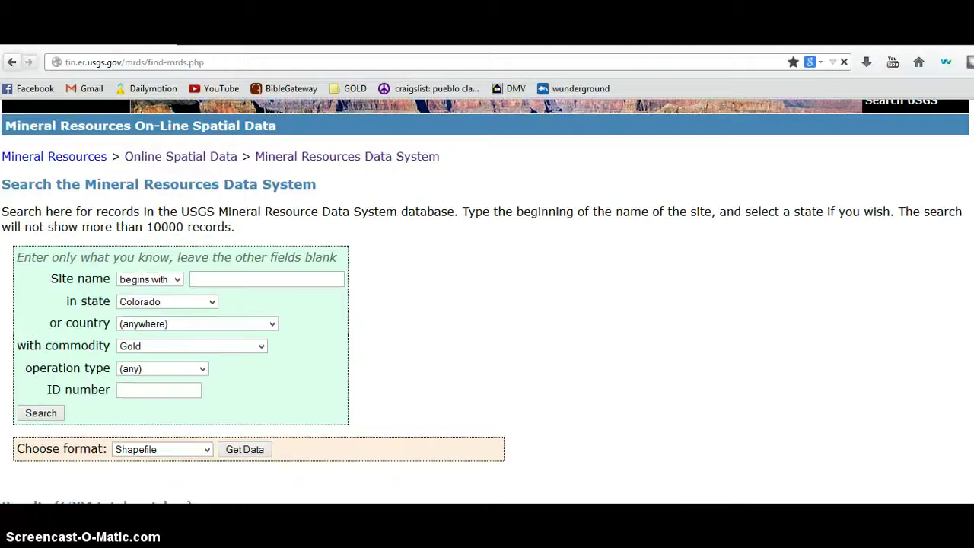
scroll(648, 326, down, 1)
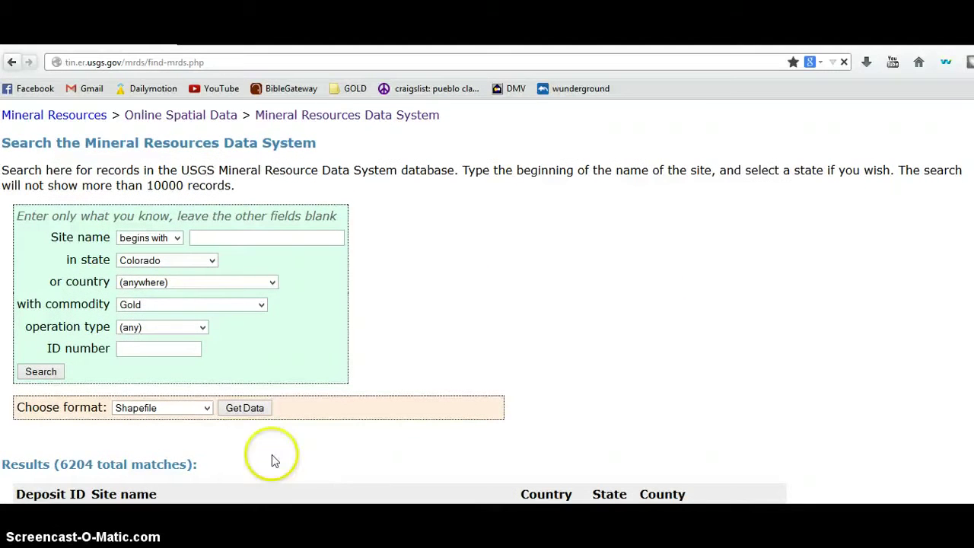
- Download the results in Google Earth format with Get Data
click(206, 408)
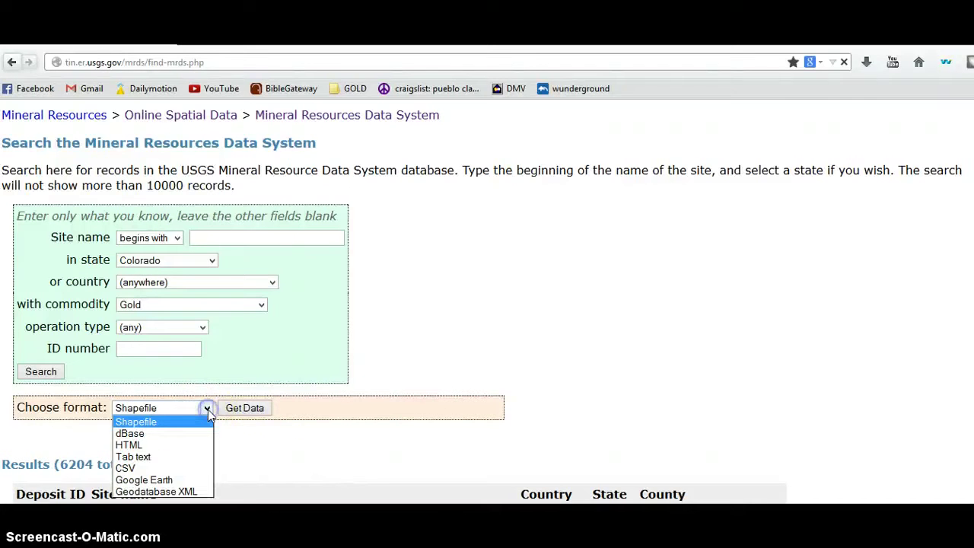
click(167, 480)
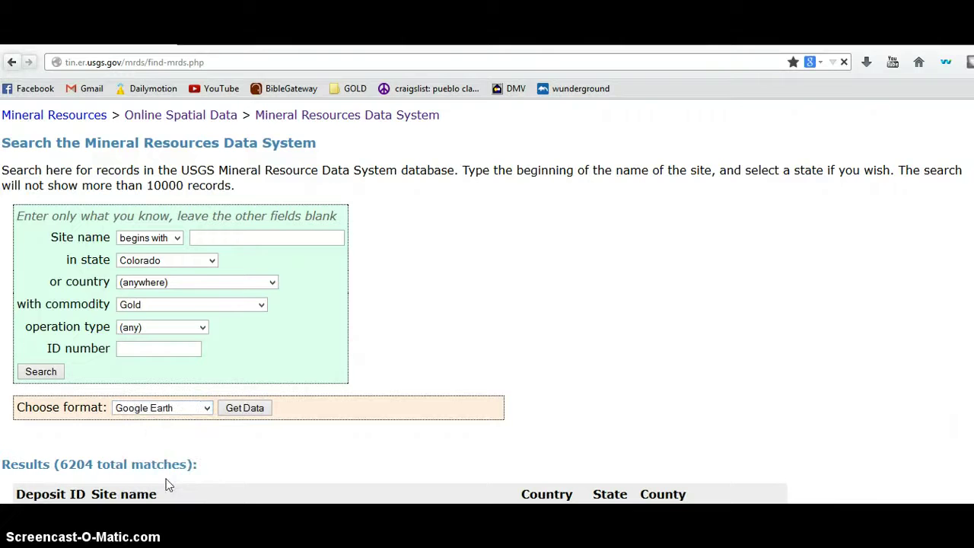
click(255, 409)
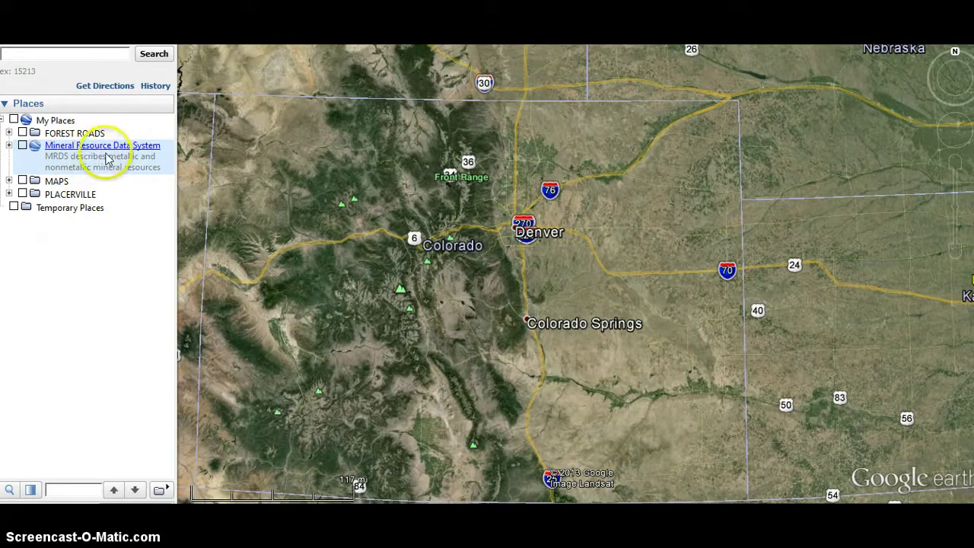
- Turn on the Mineral Resource Data System layer under My Places to plot the gold sites
click(23, 145)
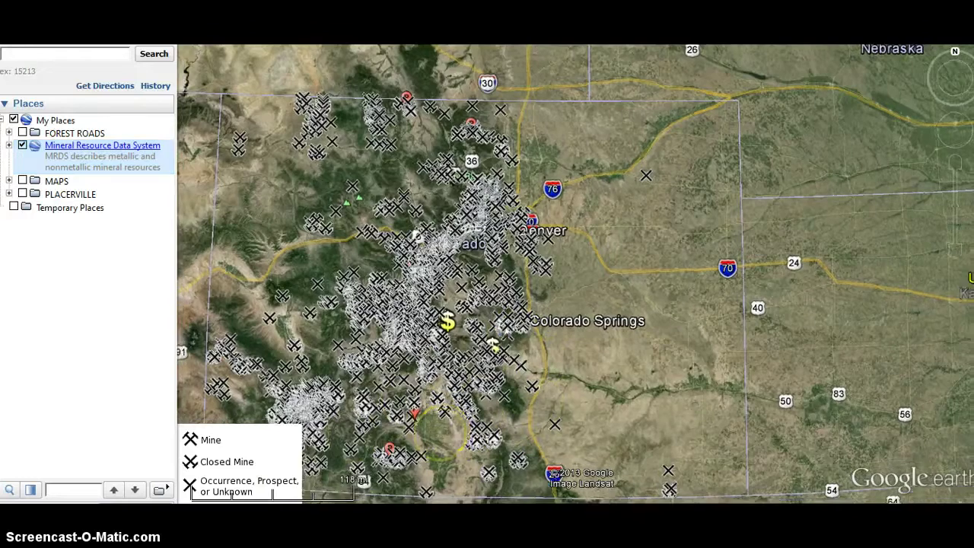
- Zoom into south-central Colorado and pan to center the map on Mineral County's mine markers
scroll(440, 429, down, 5)
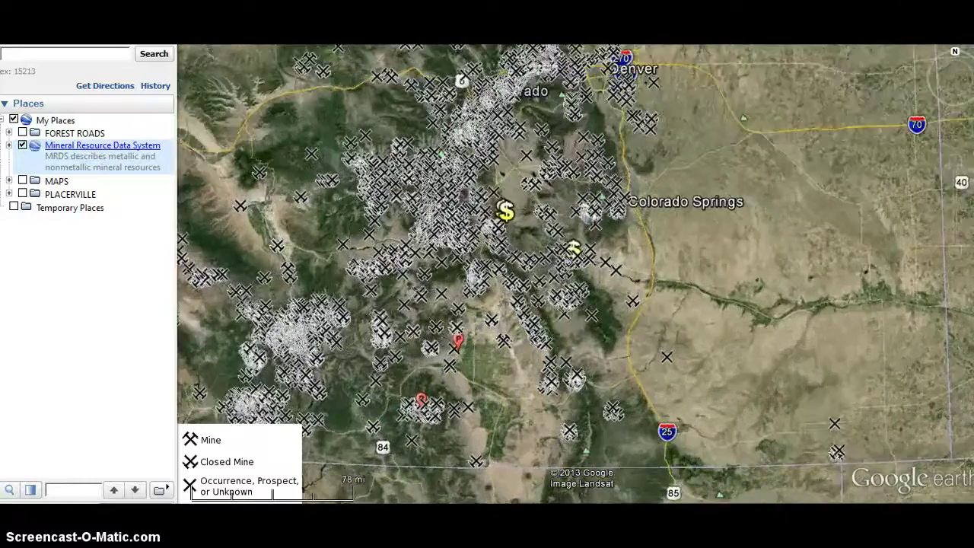
scroll(448, 420, down, 5)
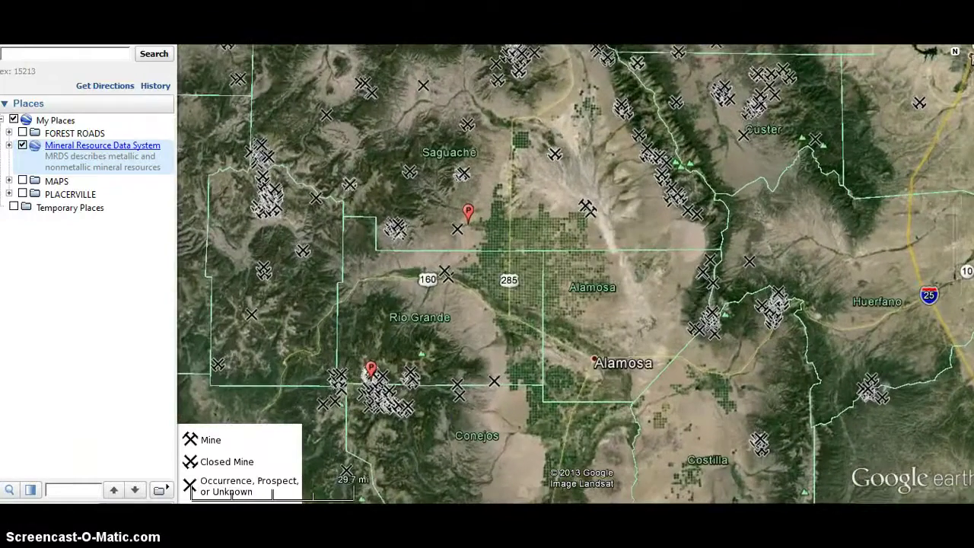
drag(439, 434, 511, 326)
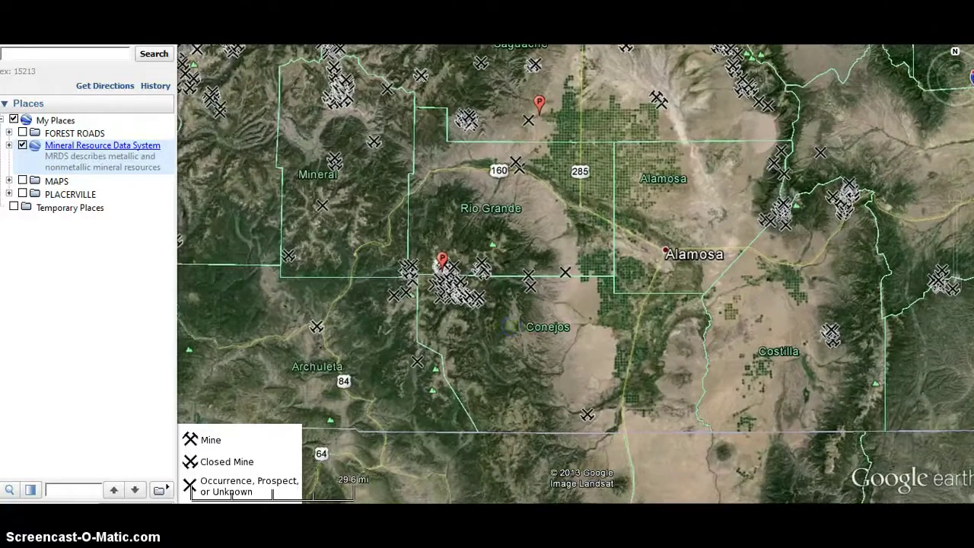
click(437, 249)
drag(350, 144, 647, 237)
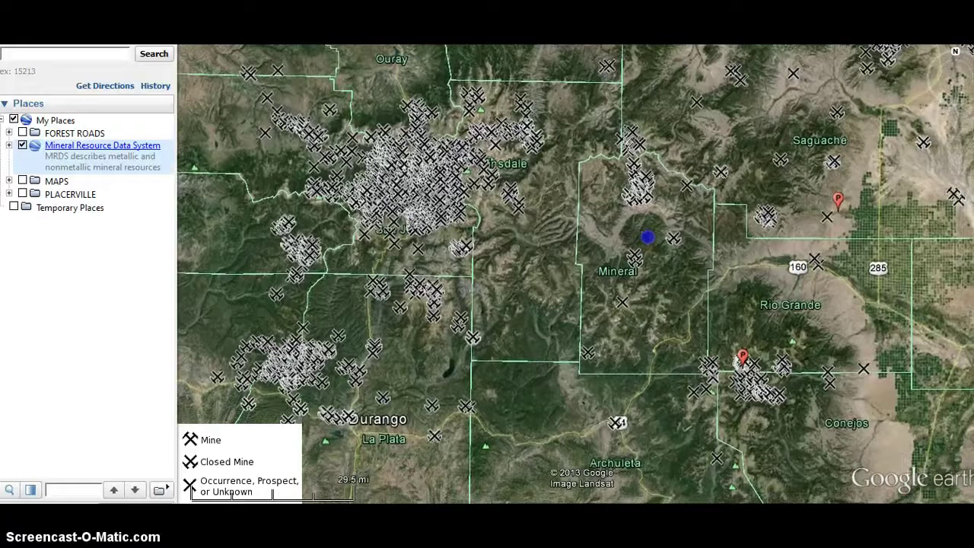
drag(646, 237, 646, 238)
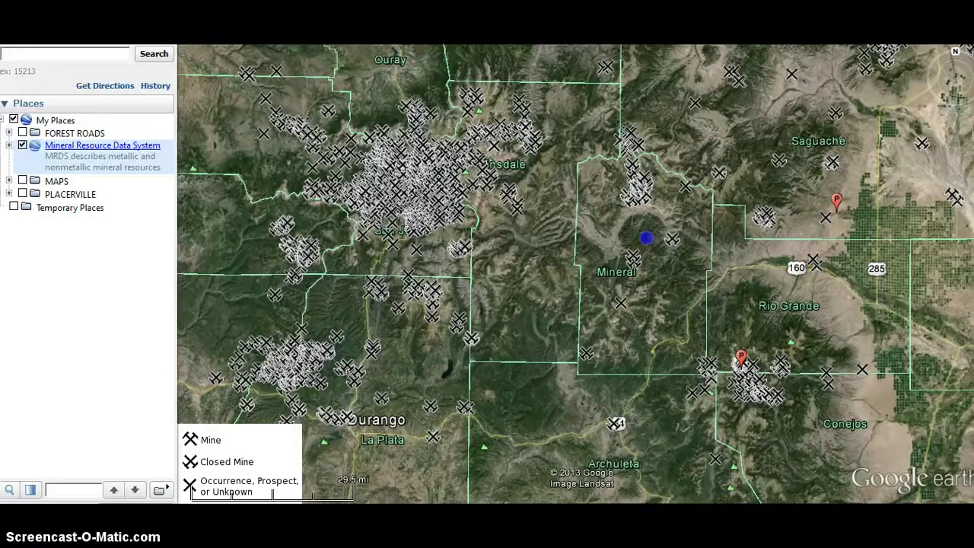
drag(646, 238, 646, 239)
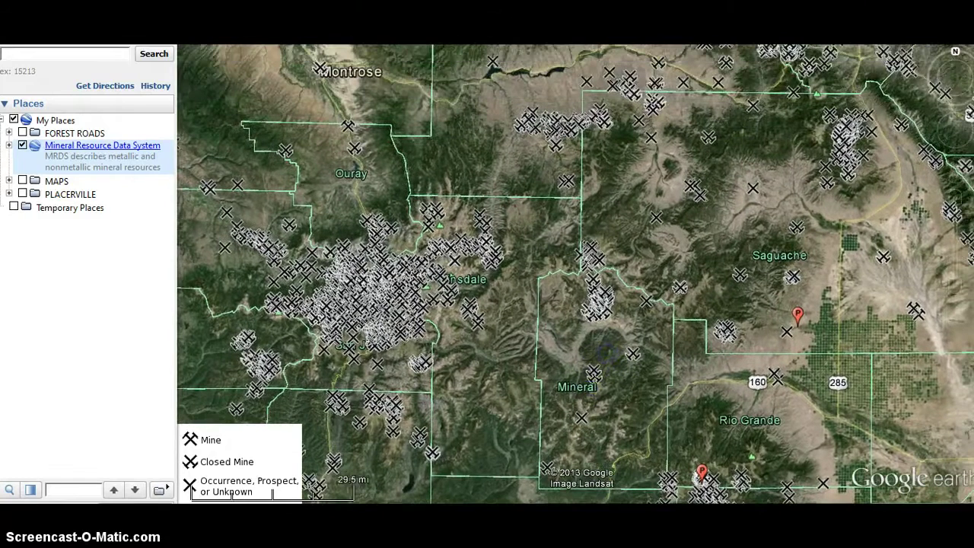
click(641, 277)
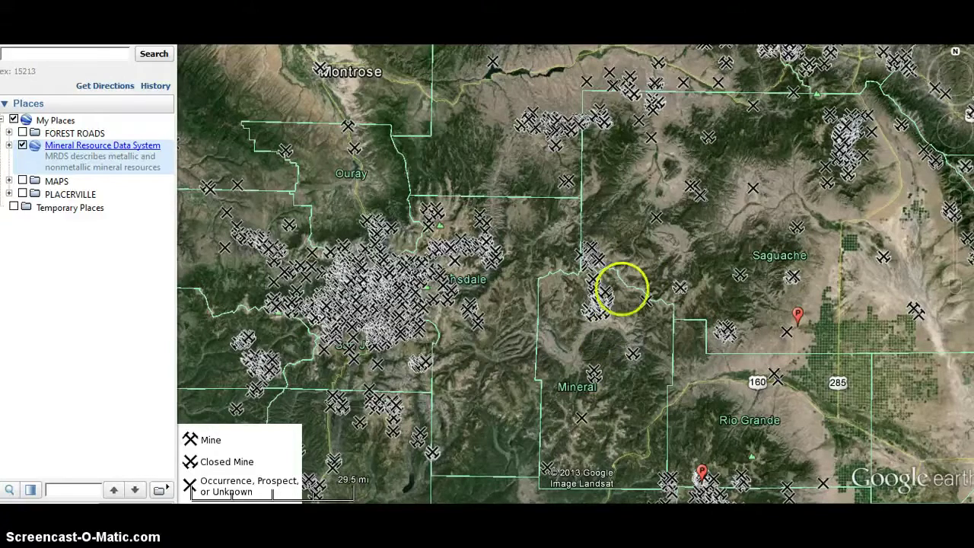
- Zoom in and center on Creede, then expand the stacked markers to show Eclat, Volunteer and Oro Y Plata
scroll(570, 293, up, 5)
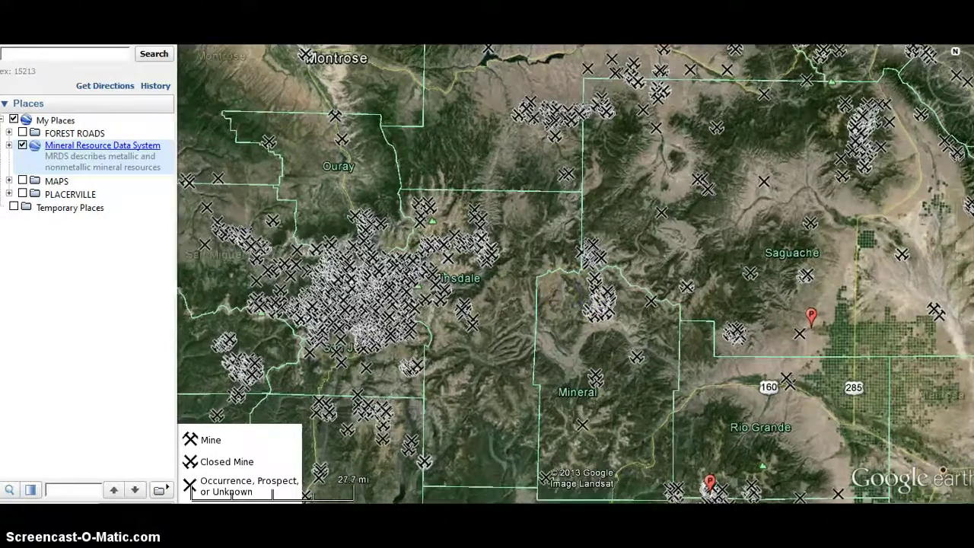
scroll(593, 289, down, 5)
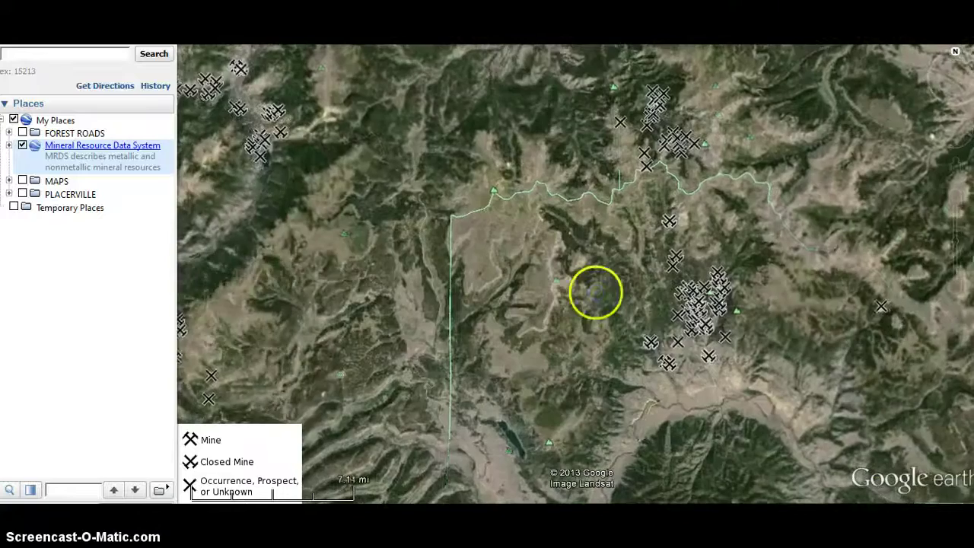
scroll(678, 322, up, 4)
scroll(678, 322, up, 3)
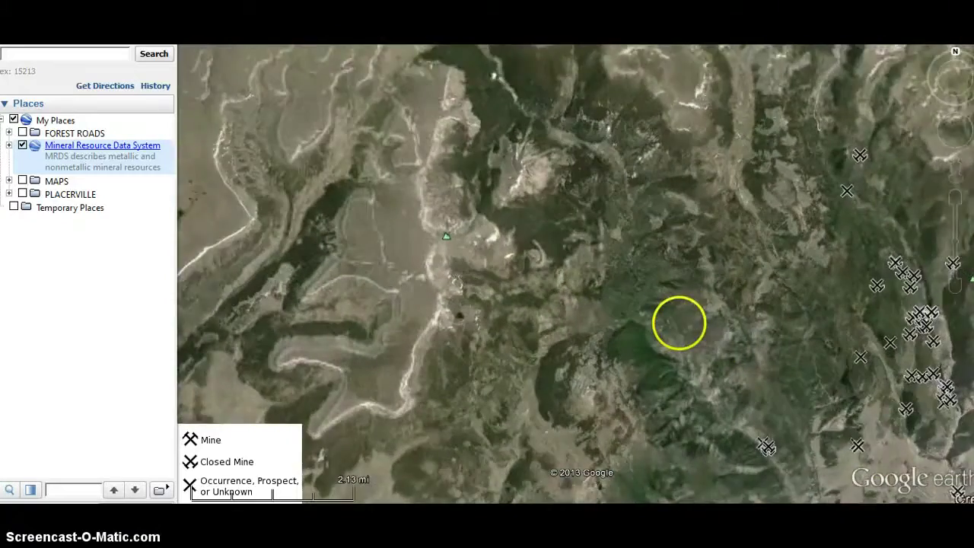
scroll(602, 282, up, 2)
drag(519, 219, 498, 185)
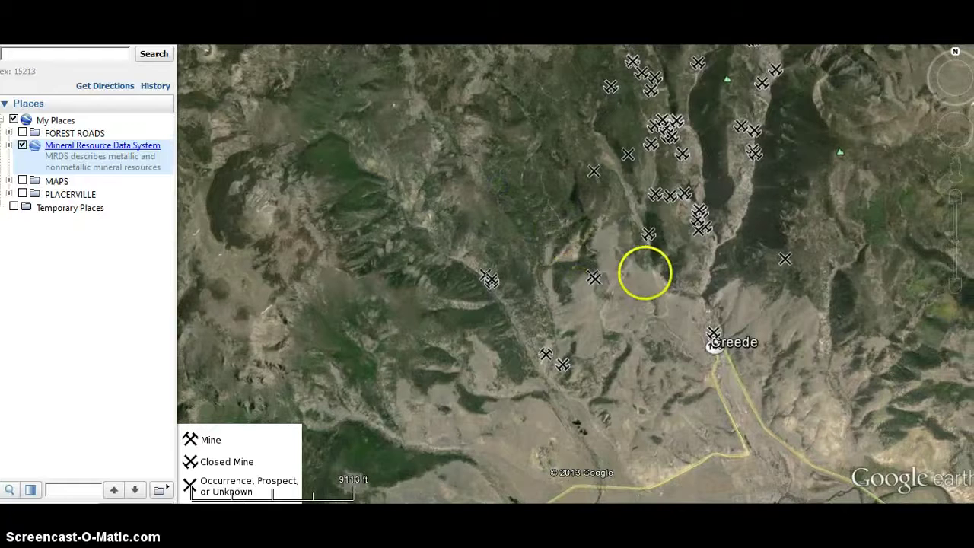
click(715, 332)
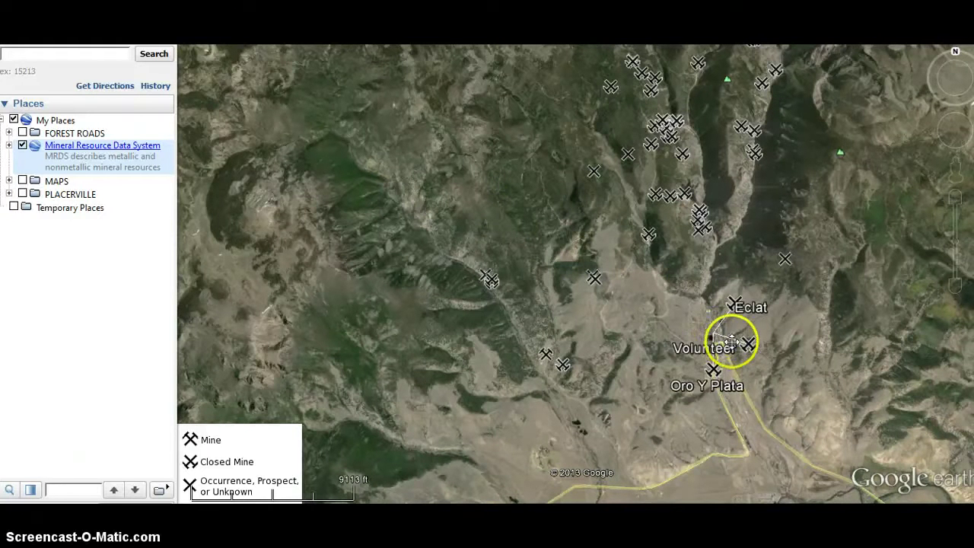
click(712, 372)
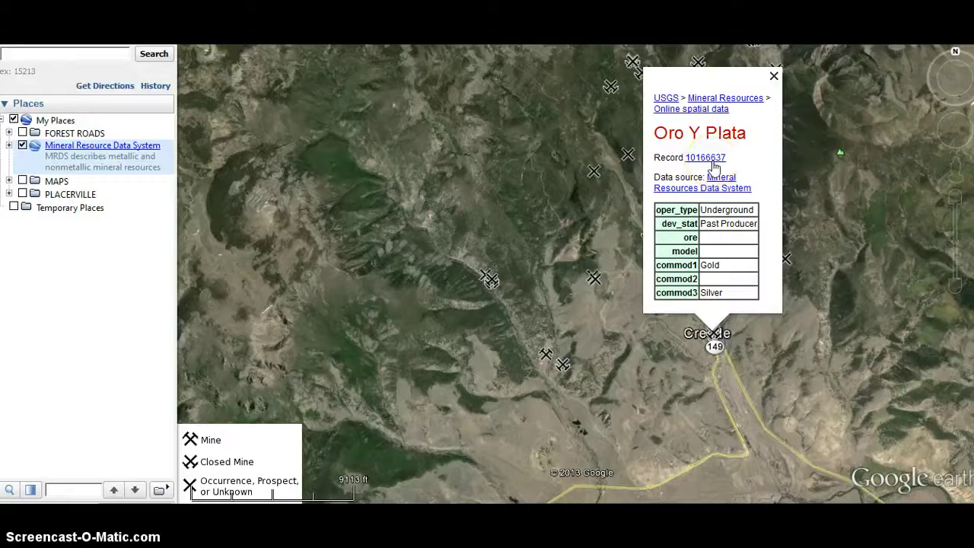
click(774, 75)
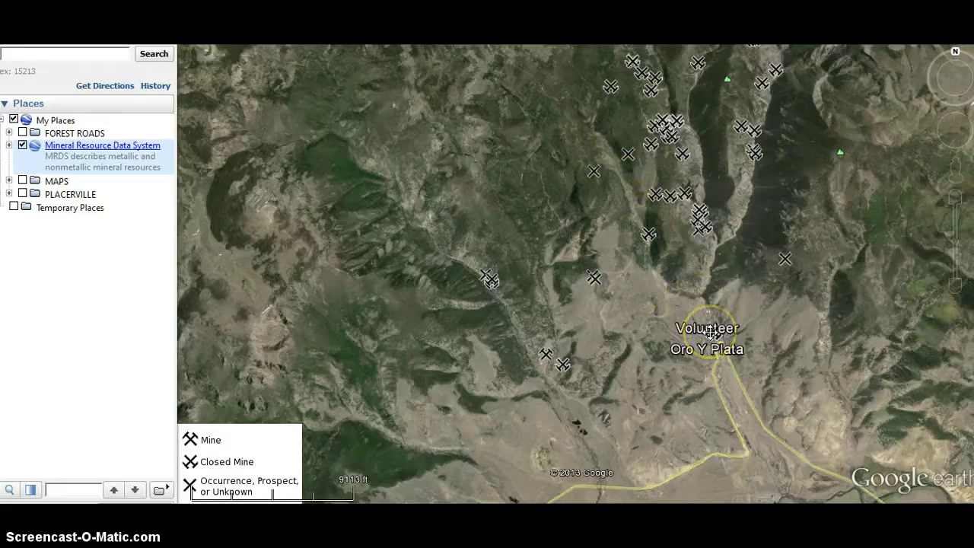
- Pan across the mining valleys north of Creede, then recenter on Creede and Route 149
drag(804, 191, 751, 352)
drag(757, 266, 799, 304)
drag(808, 201, 805, 222)
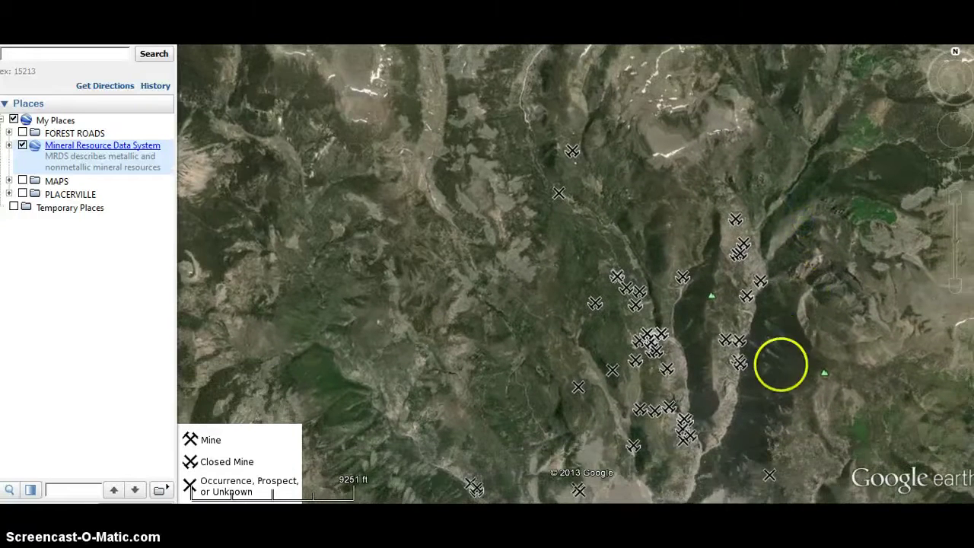
drag(779, 359, 776, 282)
drag(766, 351, 778, 282)
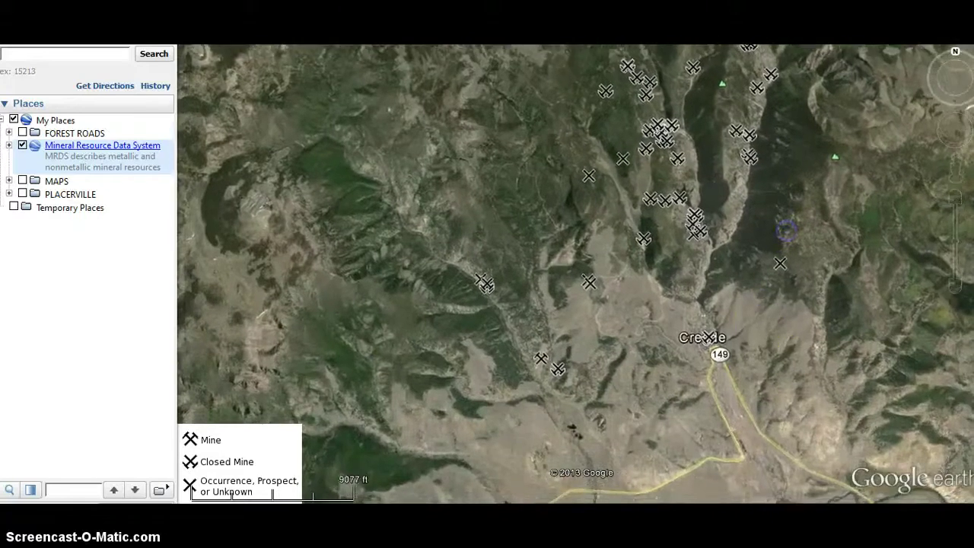
click(782, 354)
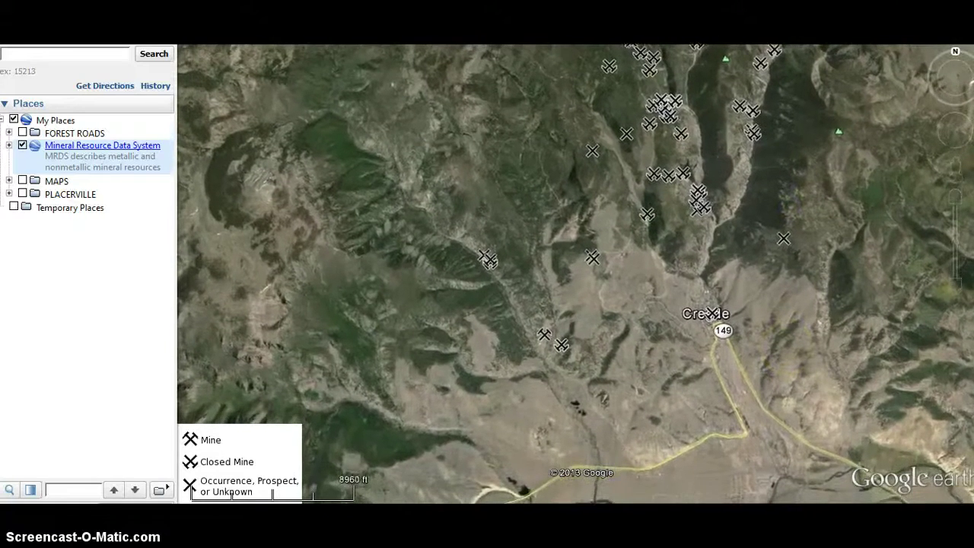